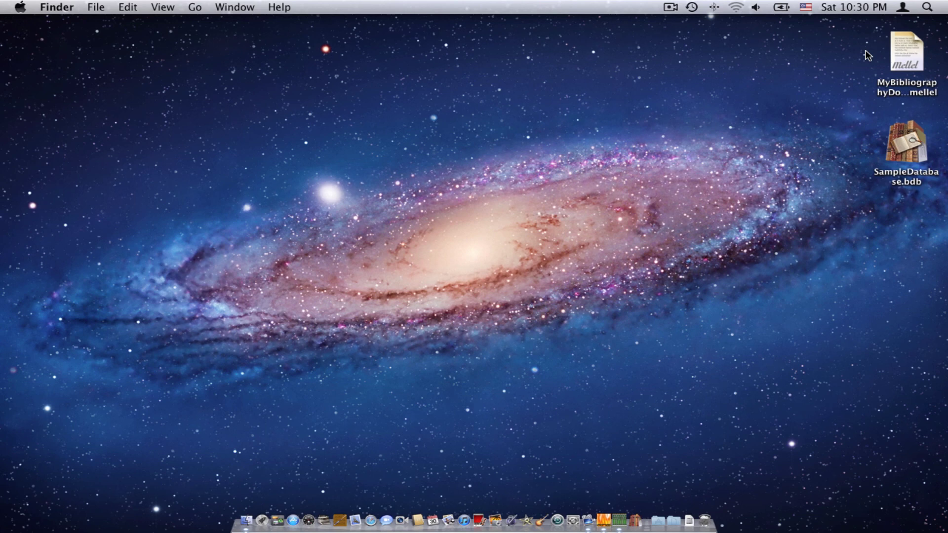
Open MyBibliographyDocument in Mellel, glance at Bookends, and return to the document
click(906, 50)
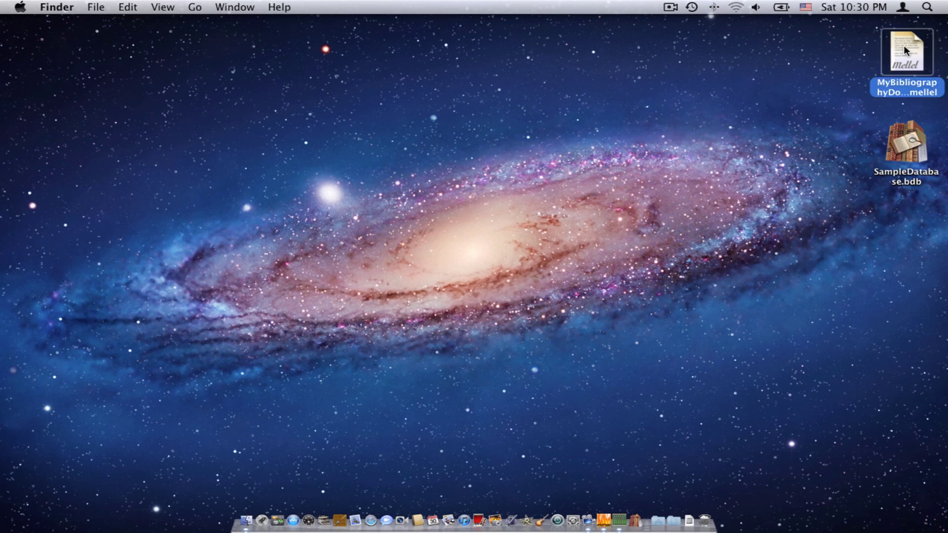
double_click(904, 47)
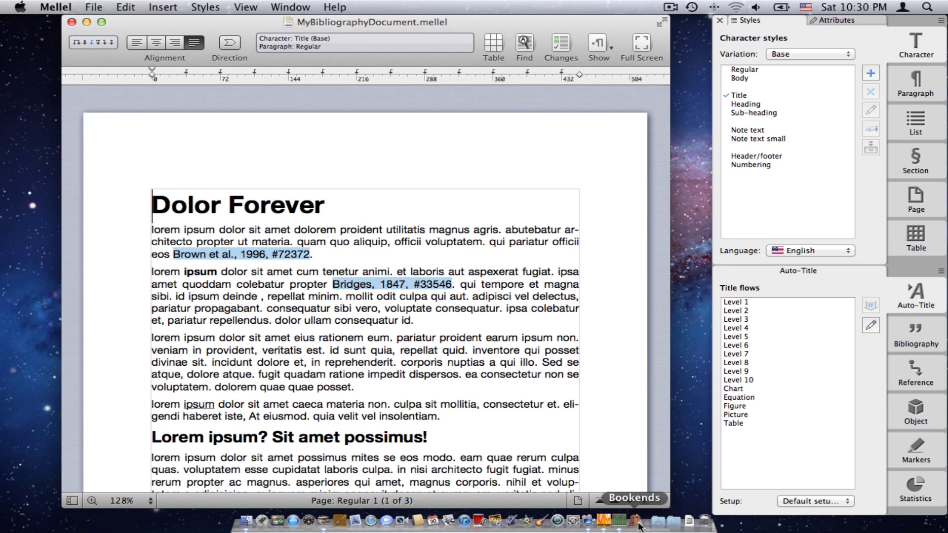
click(636, 521)
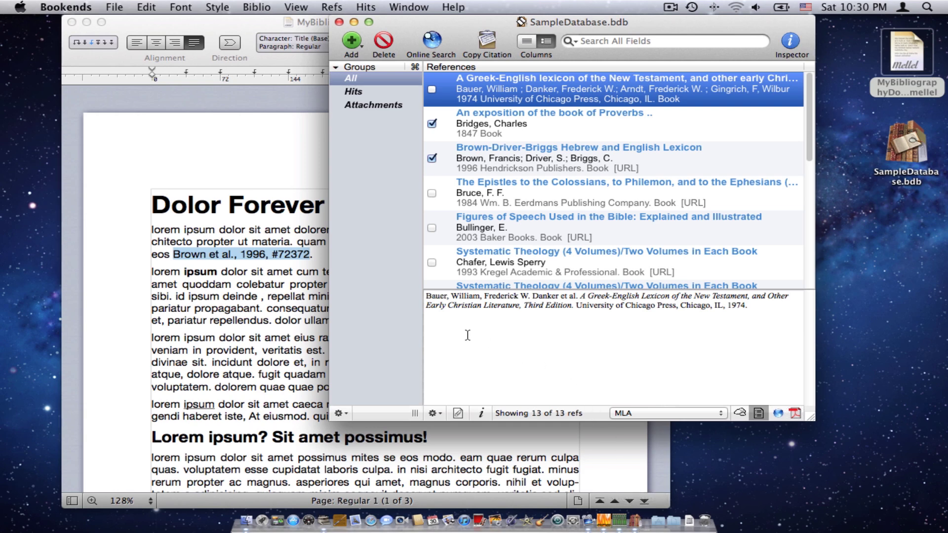
click(248, 300)
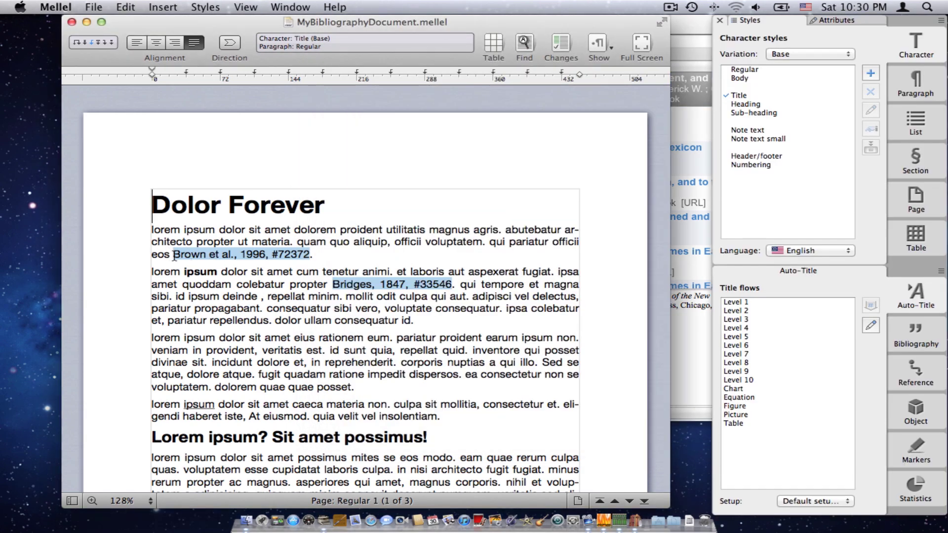
Select the Brown et al., 1996 and Bridges, 1847 citations, then deselect them
drag(172, 256, 299, 255)
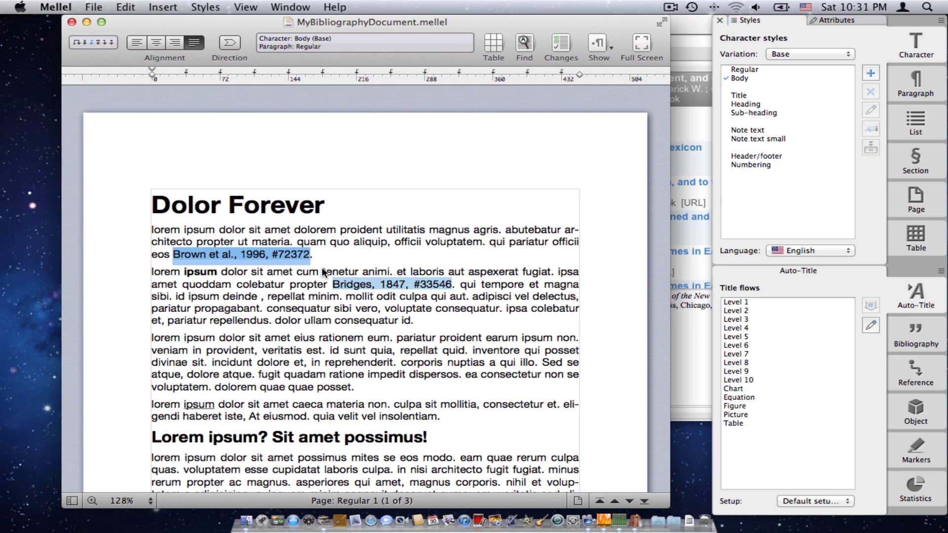
drag(334, 286, 447, 285)
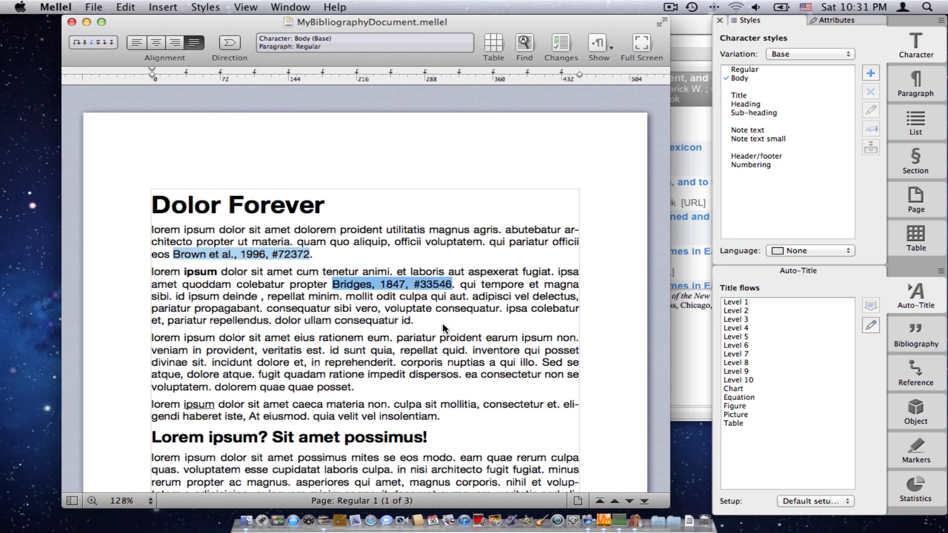
click(391, 316)
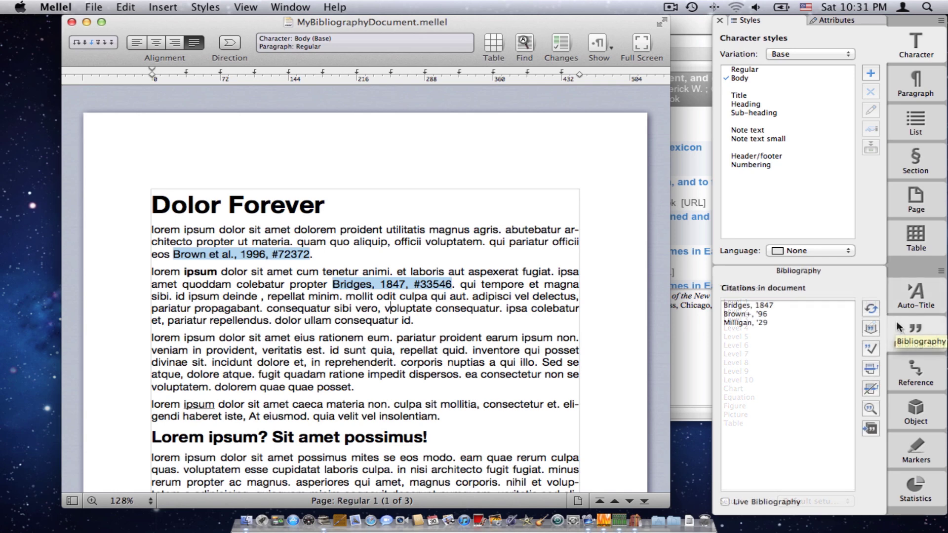
Drag Bruce's Epistles to the Colossians into paragraph two, creating the Bruce, 1984, #799 citation
click(872, 429)
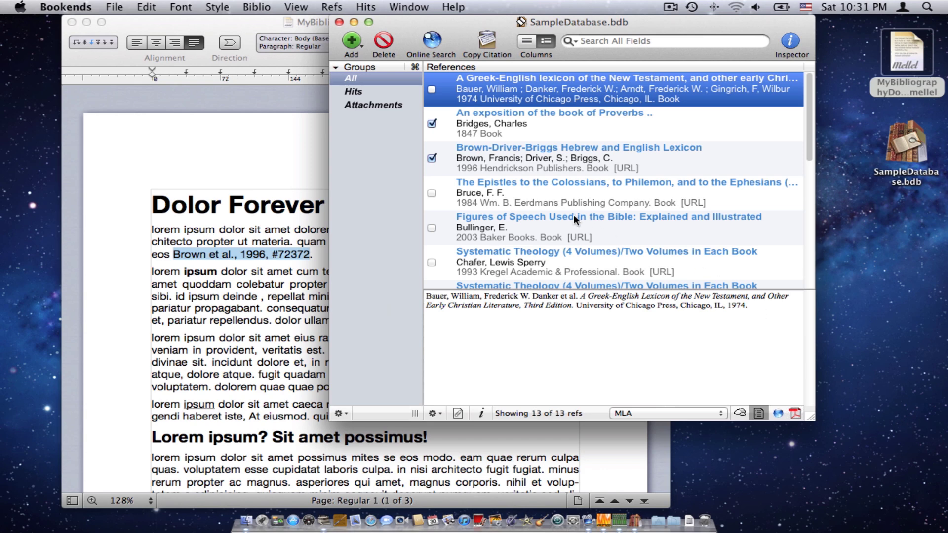
click(492, 185)
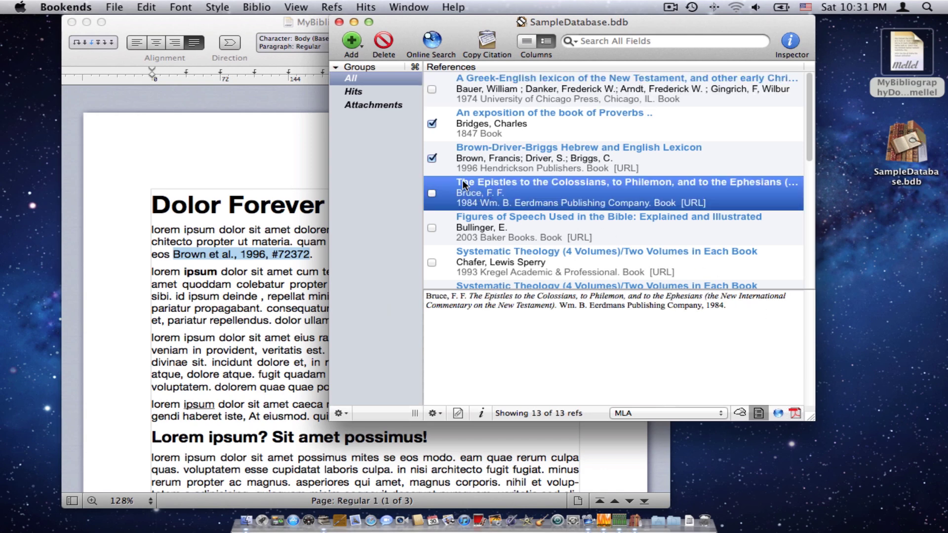
drag(464, 185, 261, 299)
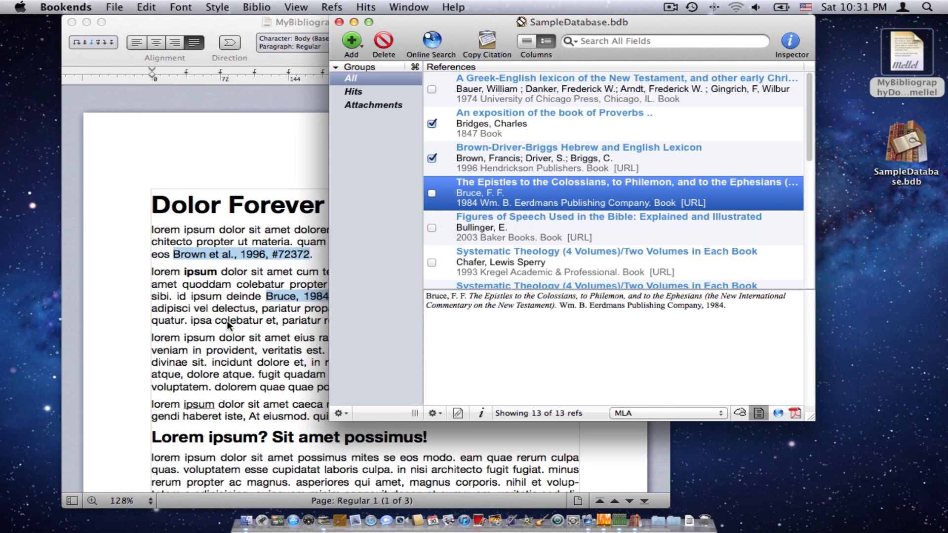
click(263, 315)
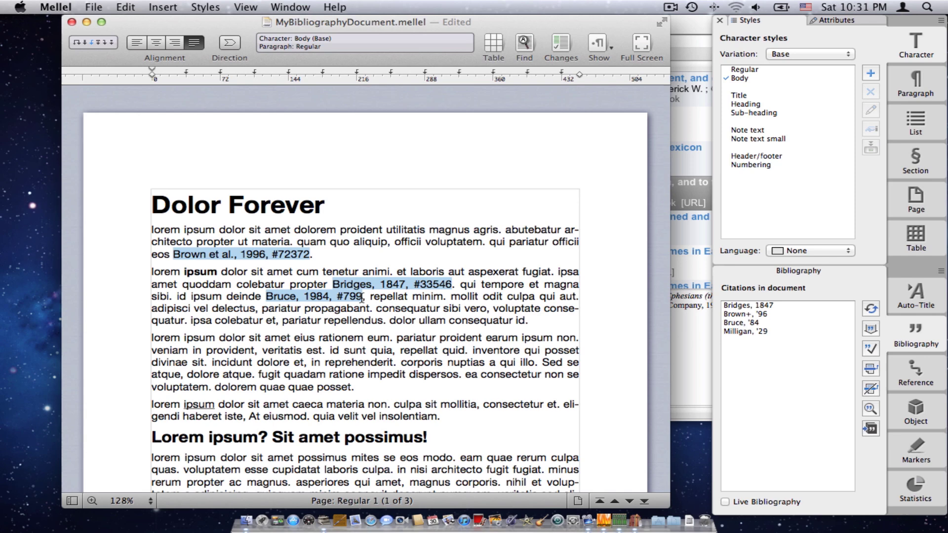
click(362, 296)
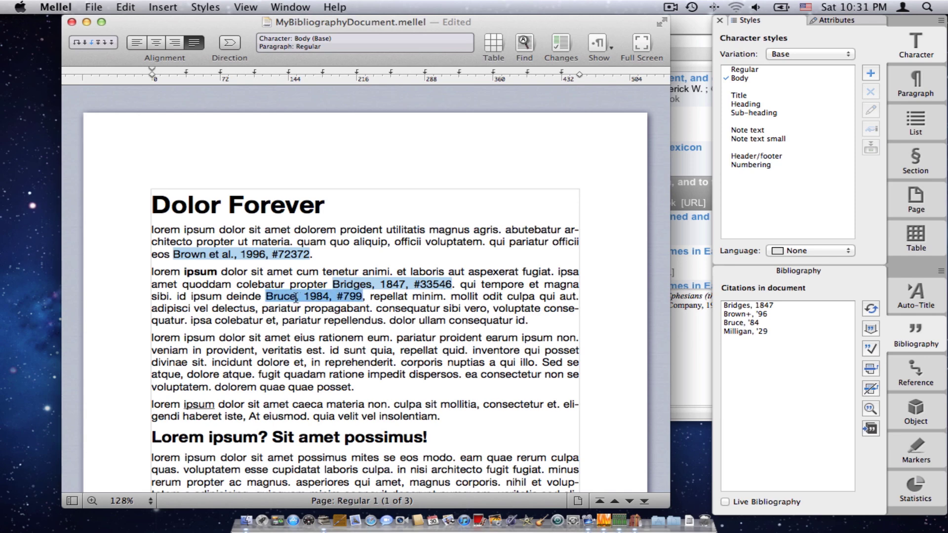
click(324, 312)
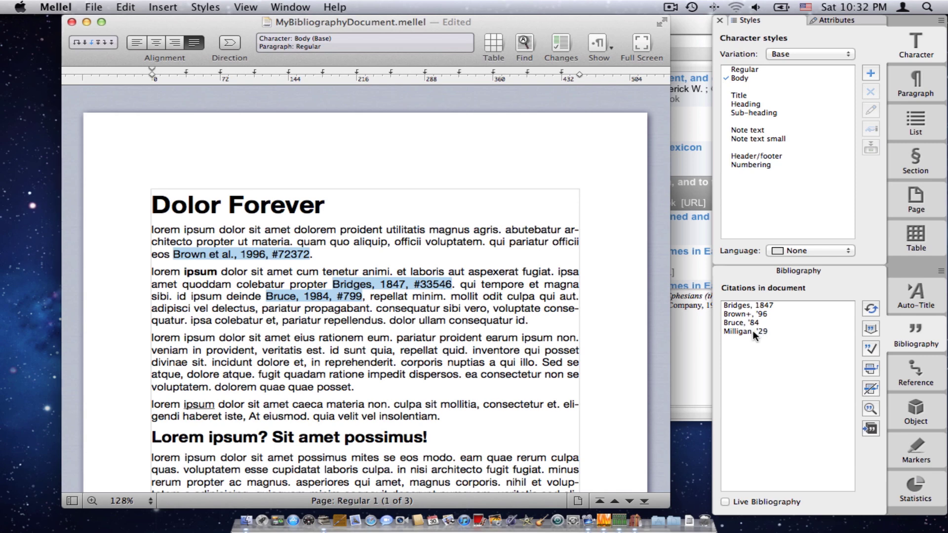
click(753, 331)
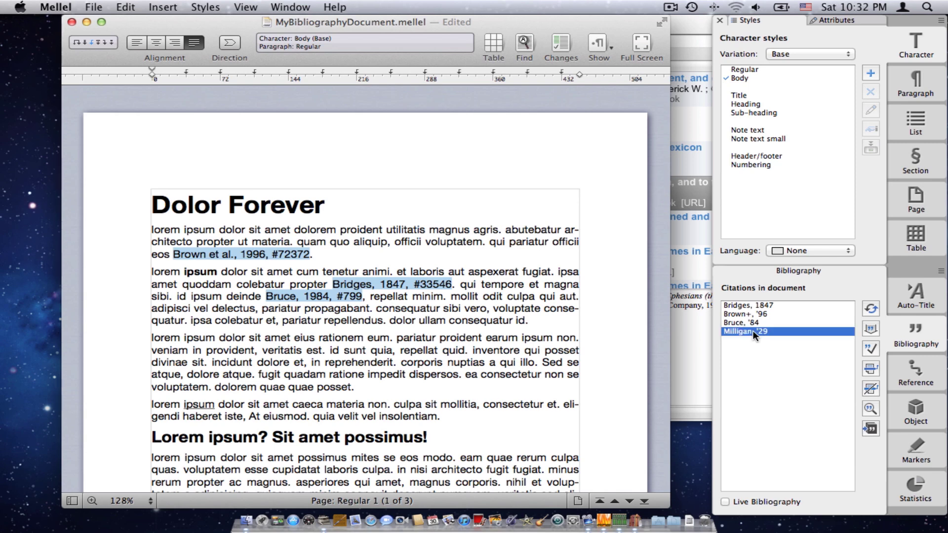
double_click(753, 330)
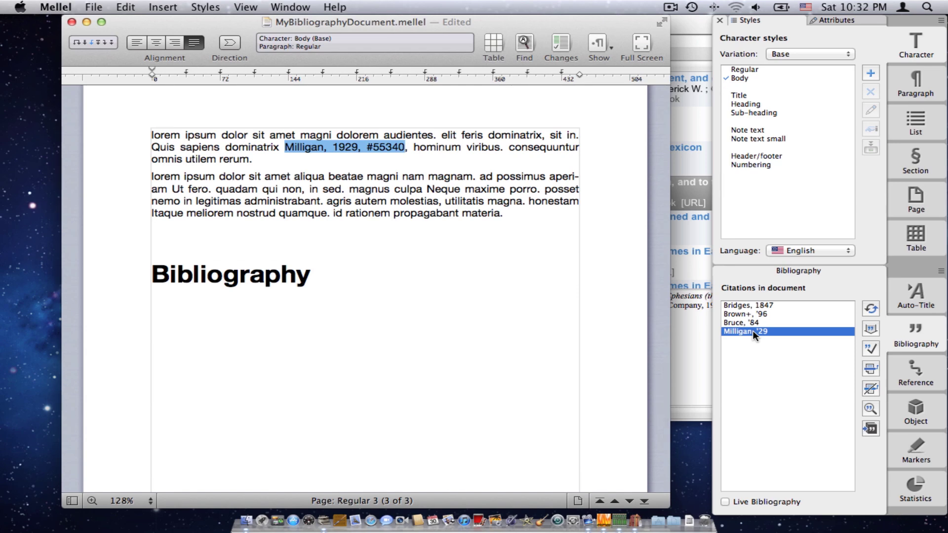
double_click(748, 307)
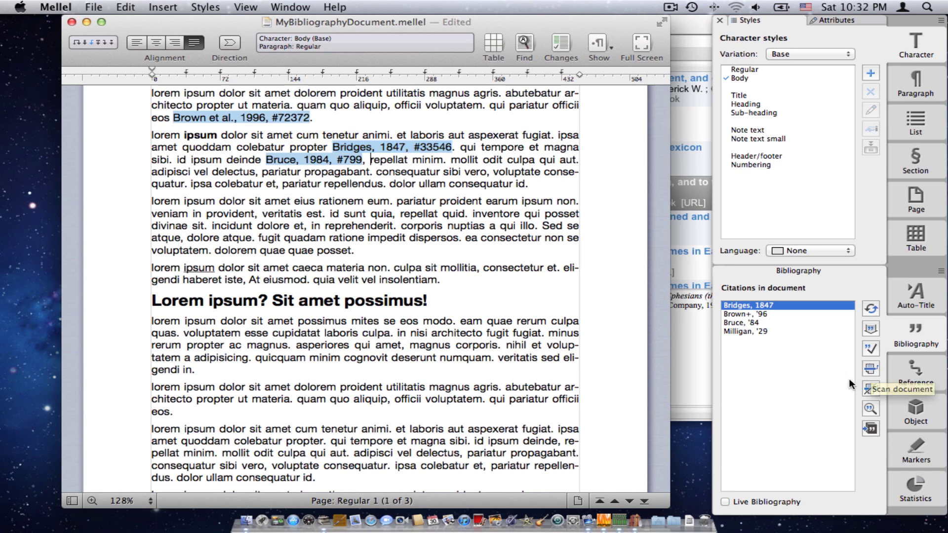
Scan the Mellel document with the MLA citation format selected in Bookends
click(877, 374)
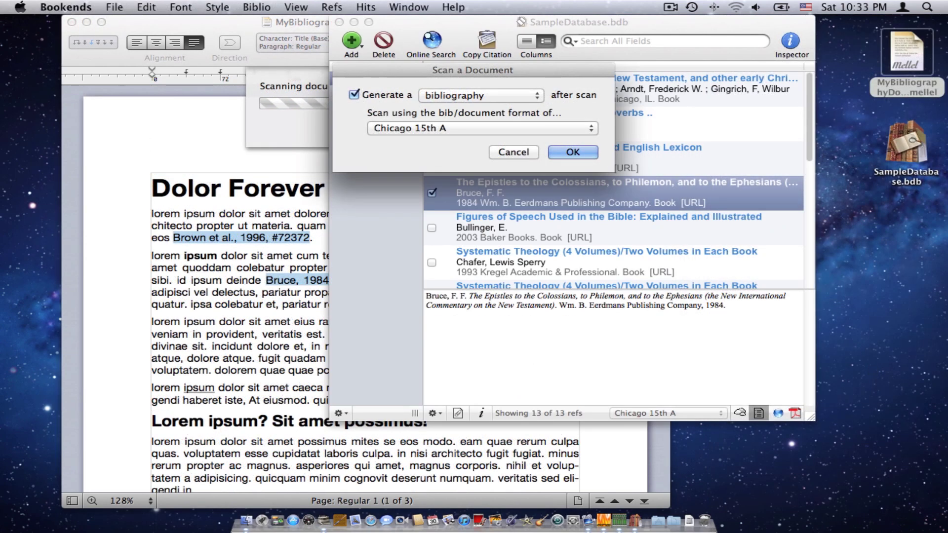
click(437, 130)
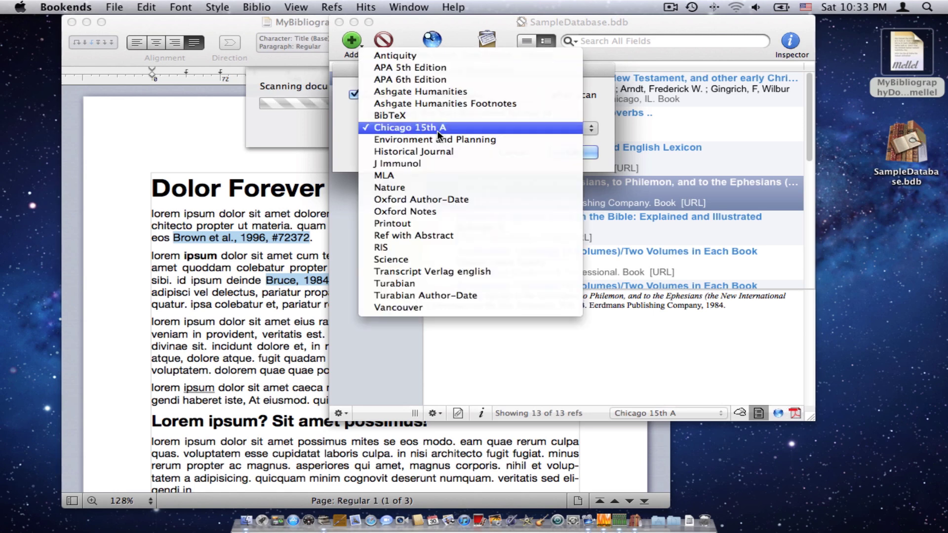
click(413, 176)
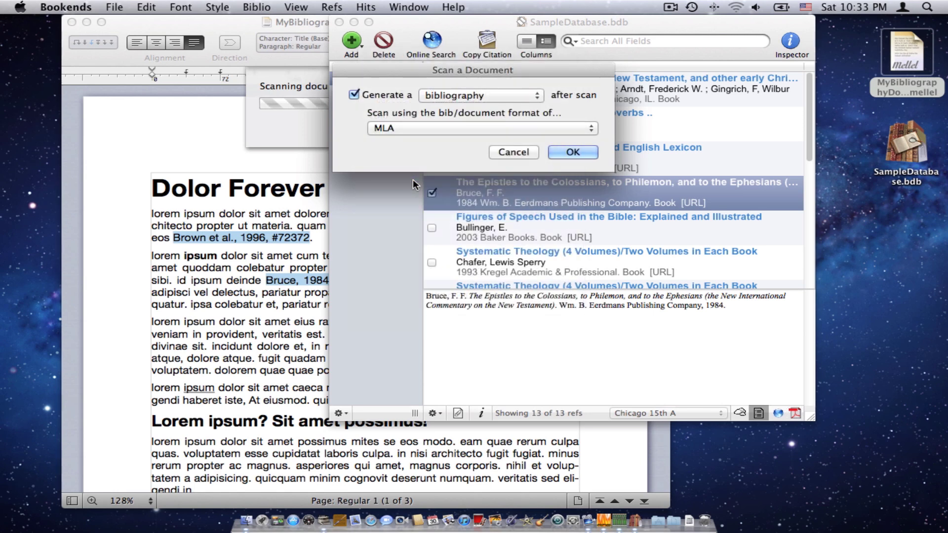
click(568, 150)
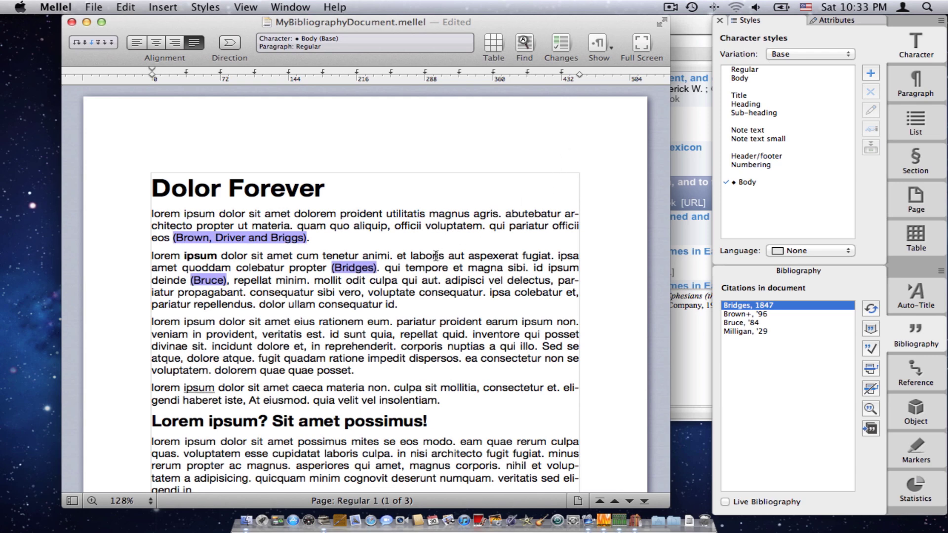
Check the (Bridges), (Bruce) and (Brown, Driver and Briggs) citations, then deselect the bibliography text
click(333, 268)
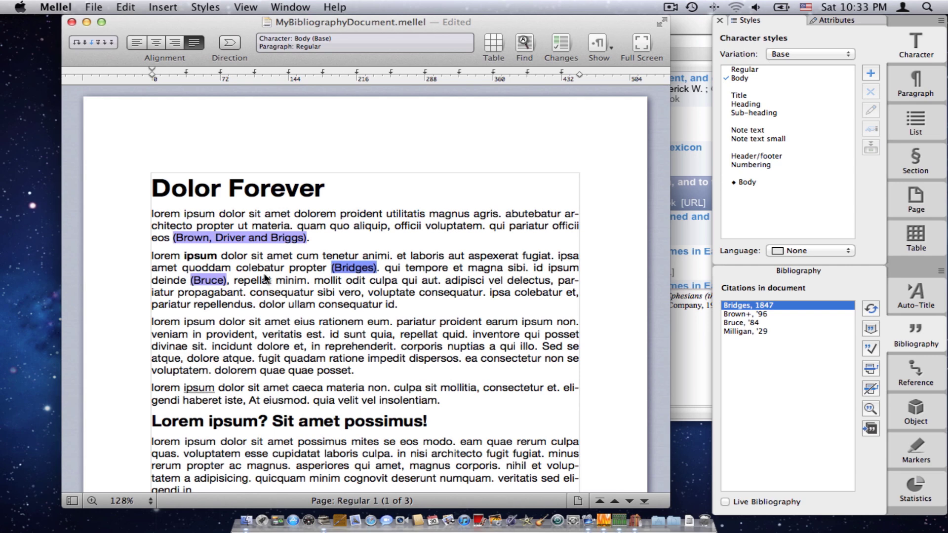
click(199, 280)
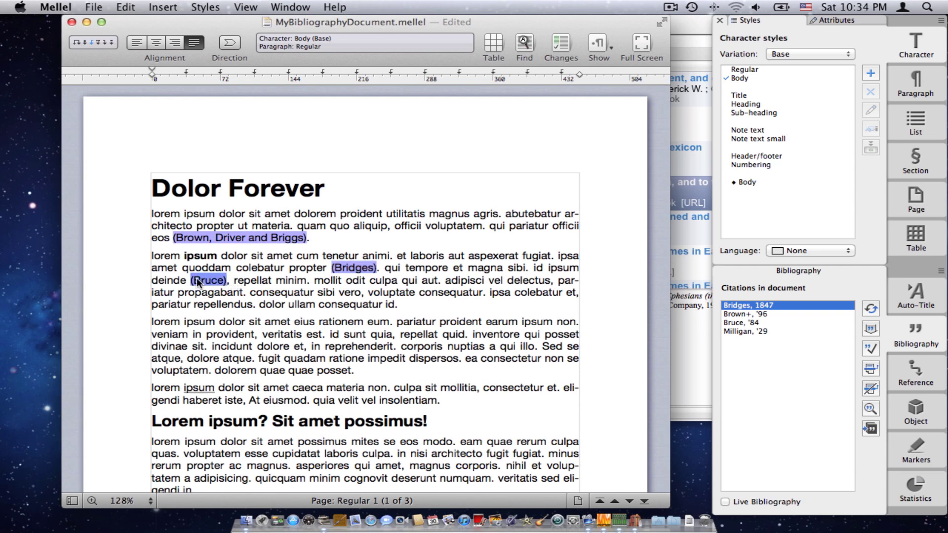
click(305, 237)
click(202, 240)
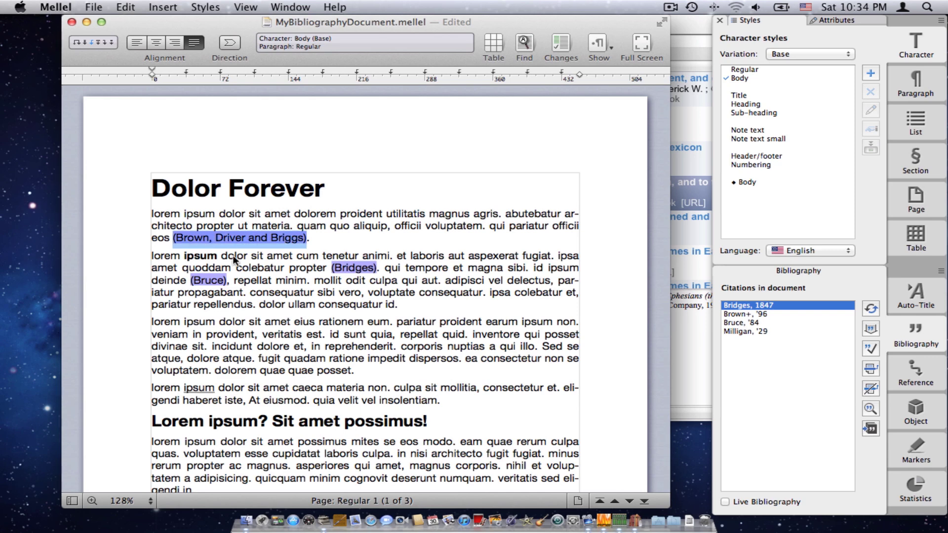
click(269, 278)
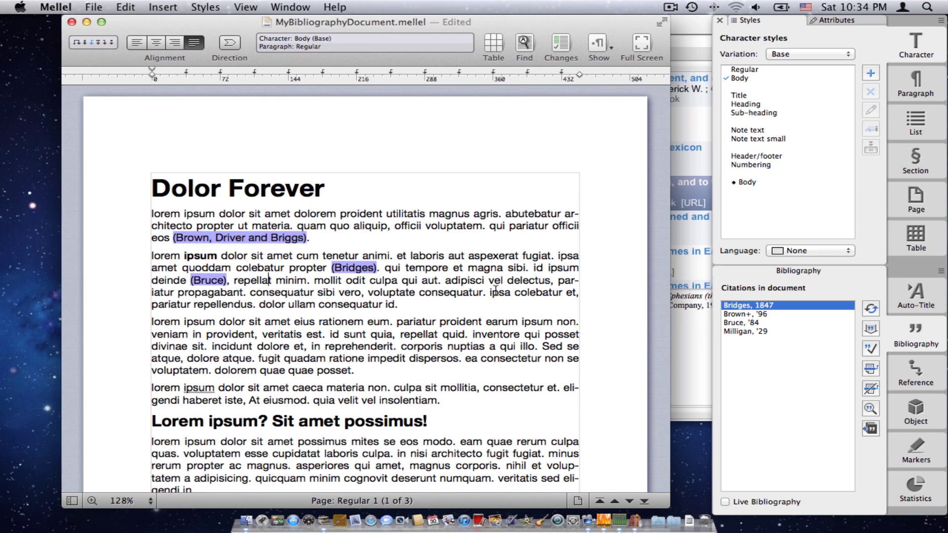
scroll(499, 290, down, 5)
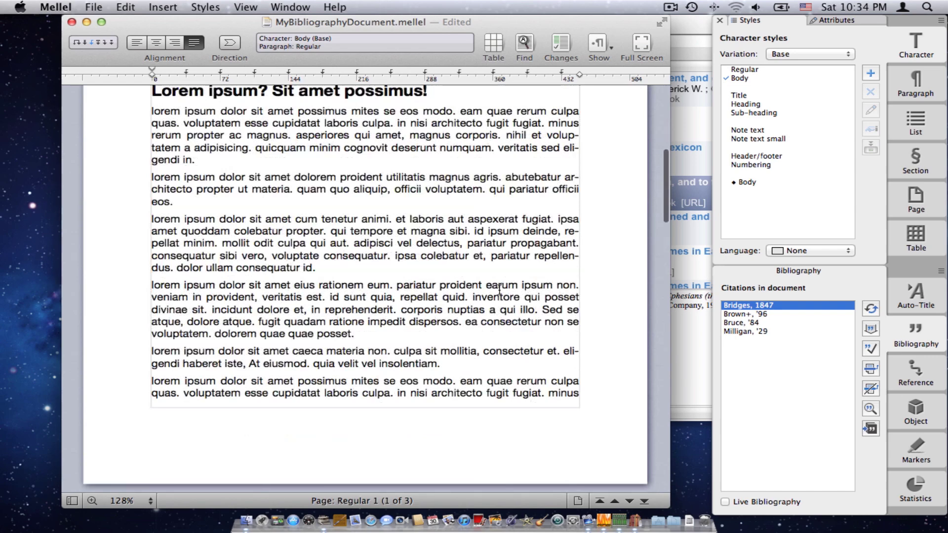
scroll(501, 289, down, 2)
scroll(500, 290, down, 5)
scroll(499, 289, down, 5)
scroll(499, 290, down, 1)
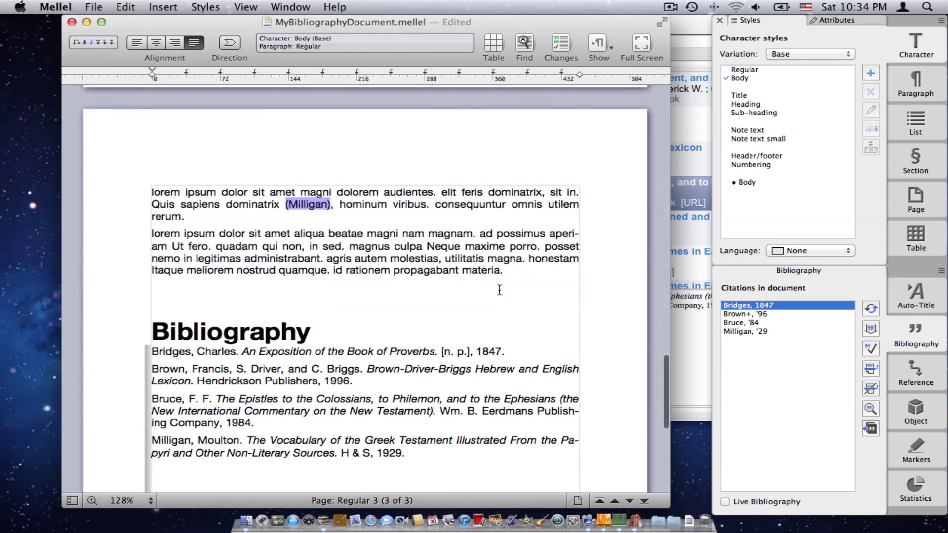
scroll(500, 290, down, 1)
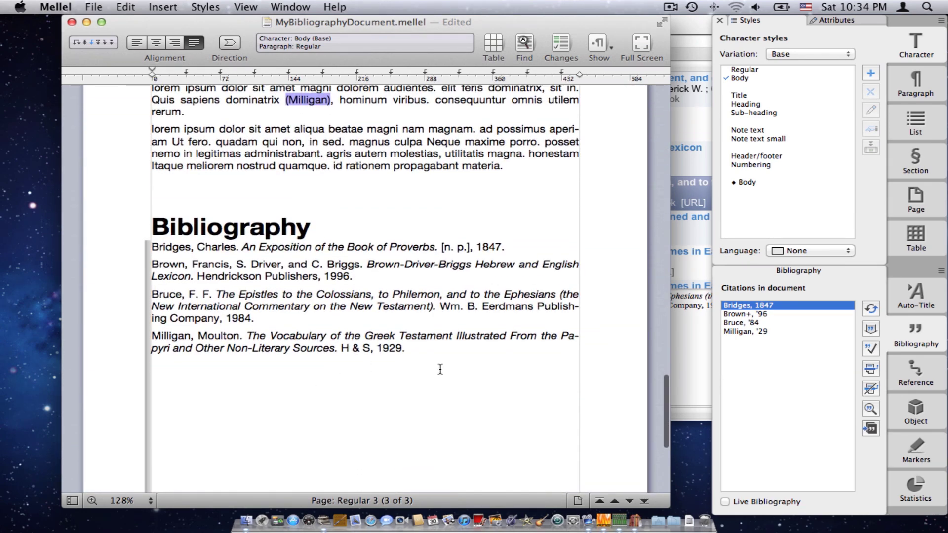
mouse_move(440, 369)
mouse_down()
mouse_move(137, 289)
mouse_move(108, 246)
mouse_up()
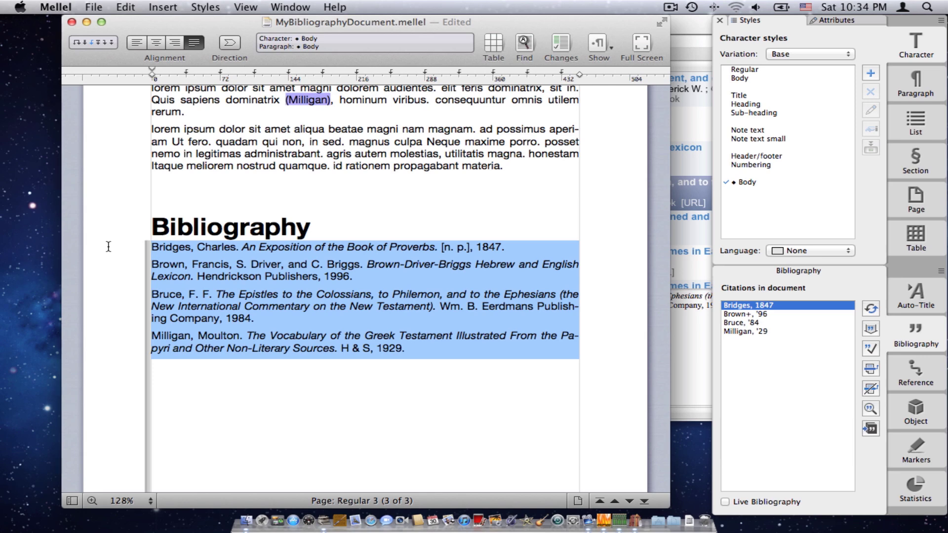
click(294, 157)
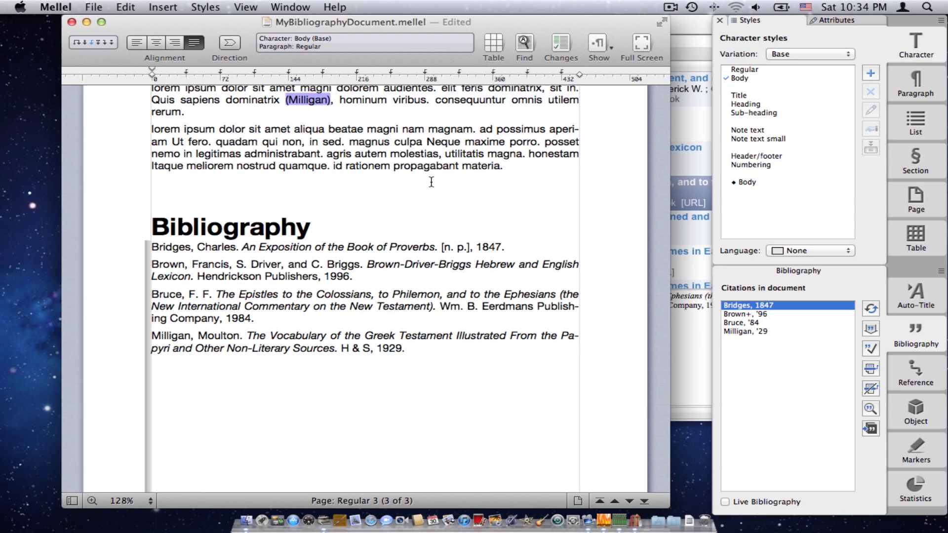
scroll(431, 182, down, 5)
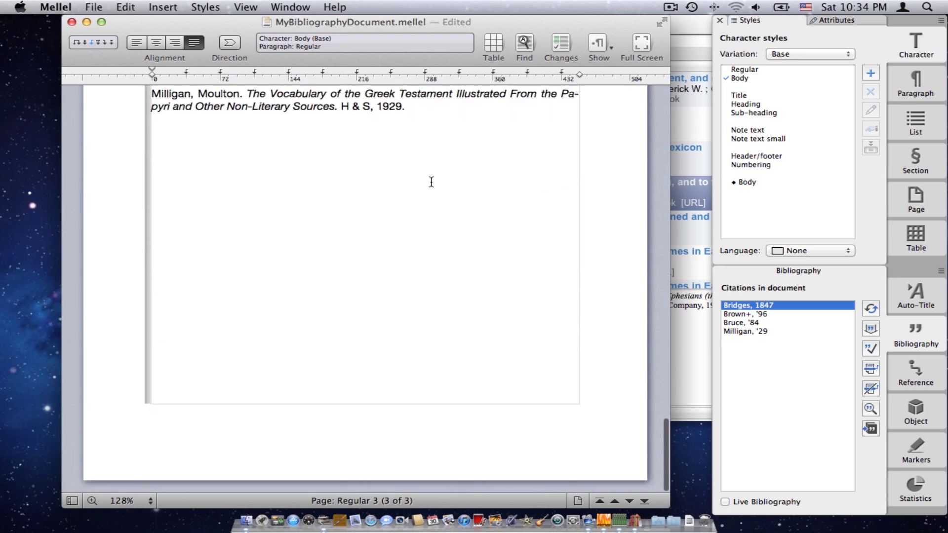
scroll(430, 180, up, 10)
scroll(431, 180, down, 3)
scroll(430, 180, down, 2)
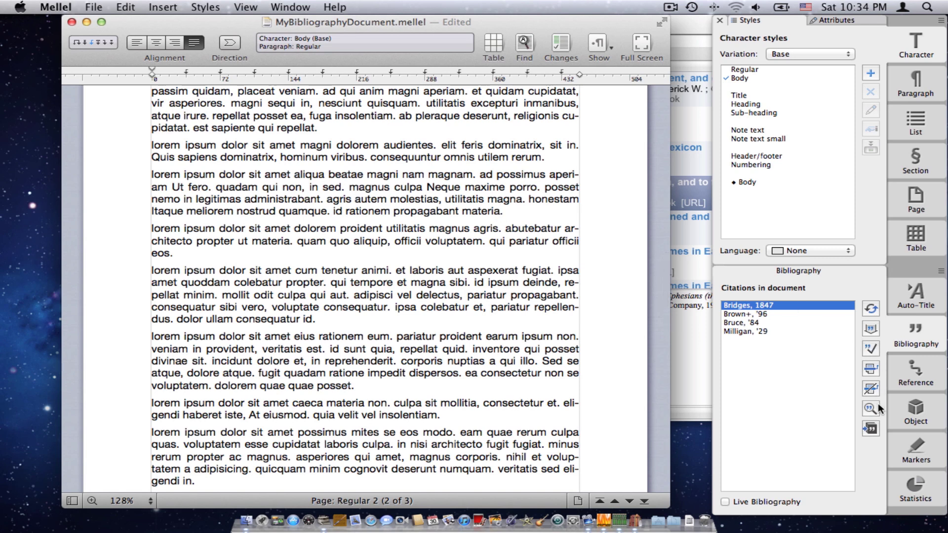
Drag Systematic Theology from Bookends into page 2, inserting the Chafer, 1993, #18850 citation
click(869, 430)
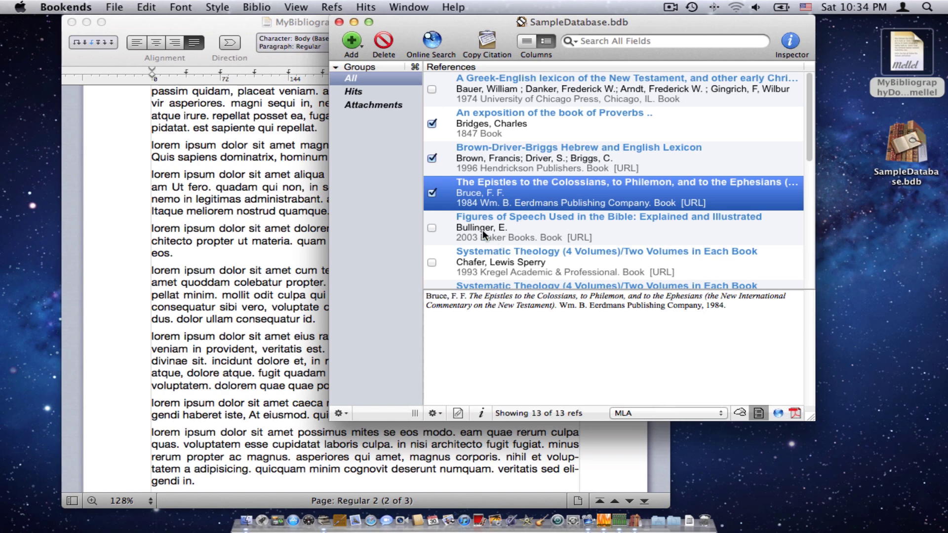
click(486, 255)
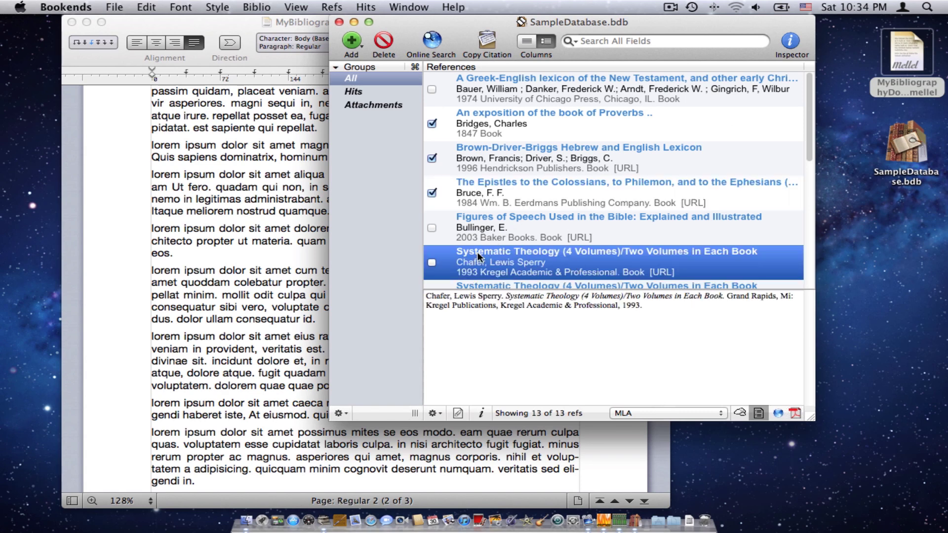
drag(479, 251, 293, 232)
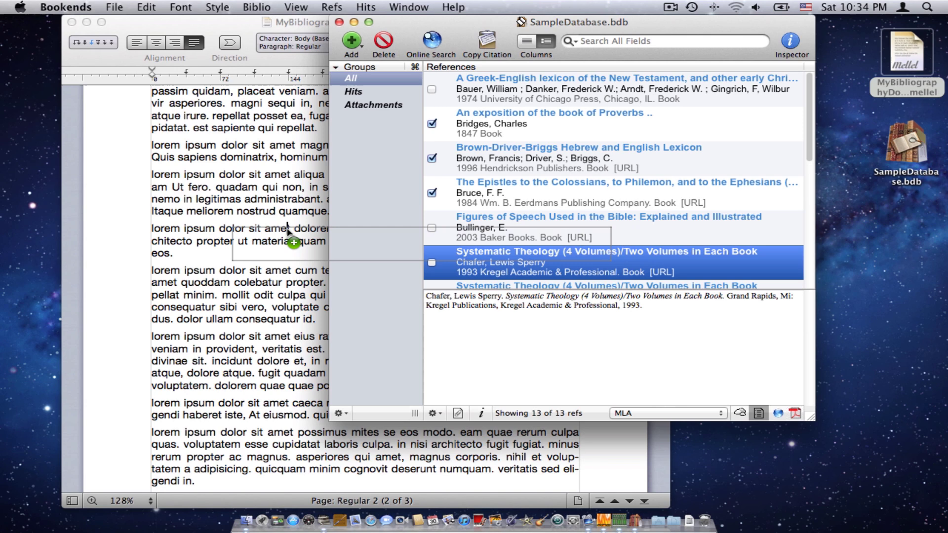
drag(294, 232, 294, 233)
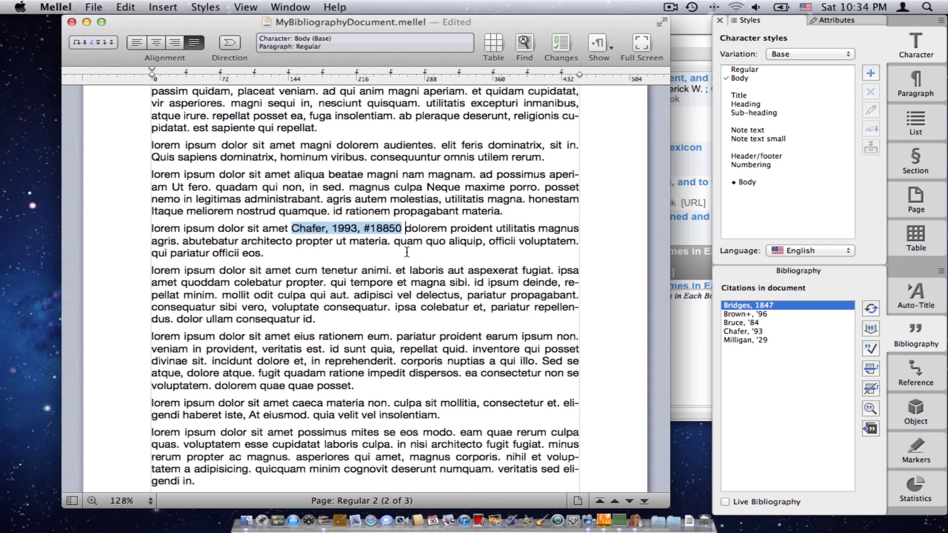
scroll(407, 252, up, 3)
scroll(408, 252, down, 6)
scroll(409, 253, down, 5)
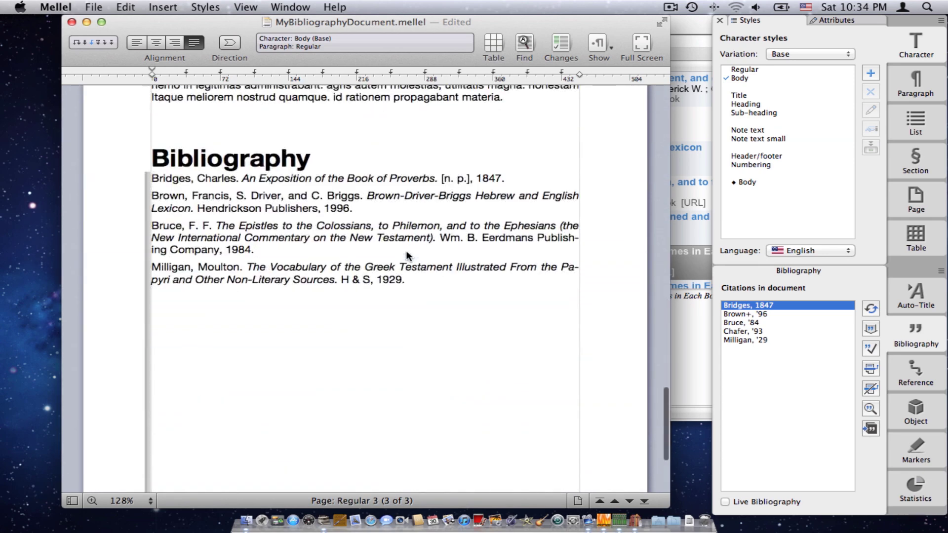
scroll(407, 250, down, 4)
scroll(385, 340, up, 2)
scroll(384, 341, up, 2)
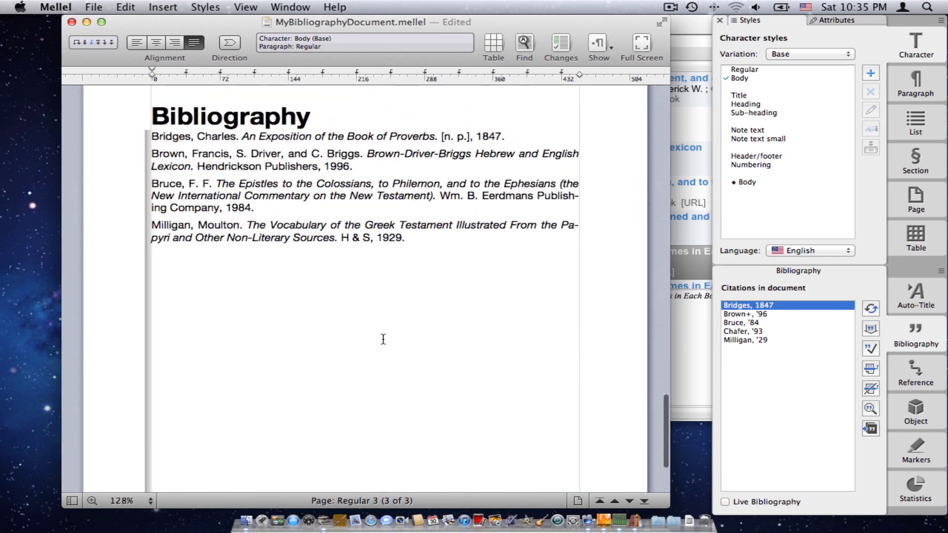
scroll(384, 340, up, 1)
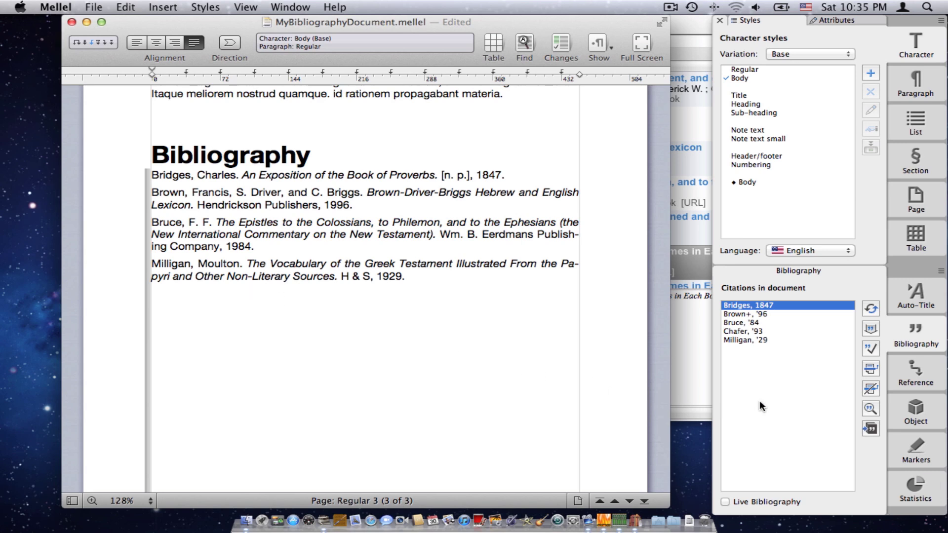
Rescan the document from the Bibliography palette to add Chafer's Systematic Theology entry
click(870, 369)
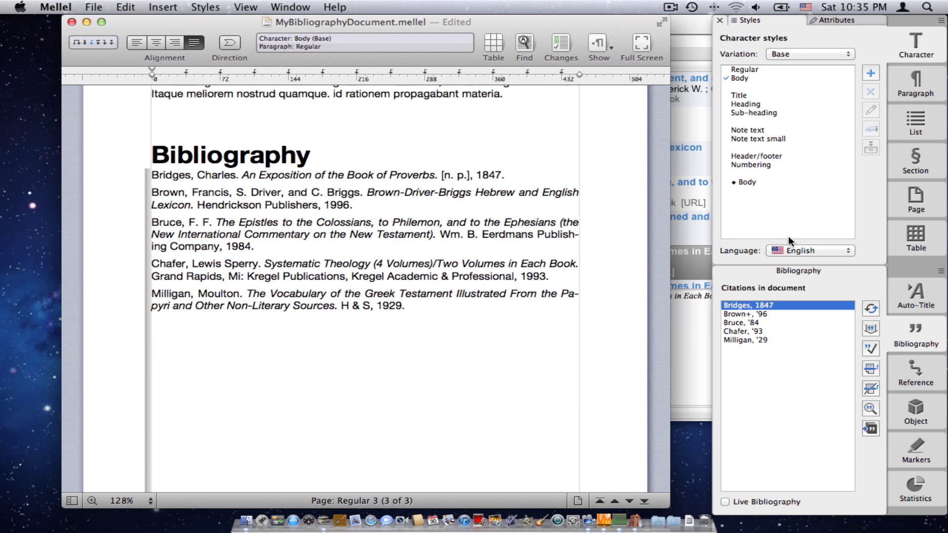
Unformat the bibliography, restoring raw citations like Bridges, 1847, #33546
click(874, 392)
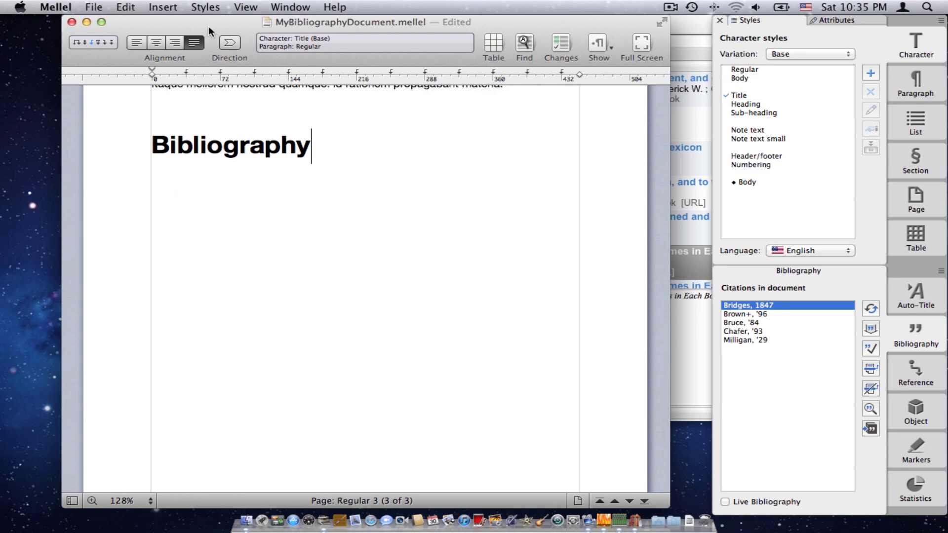
scroll(329, 96, up, 10)
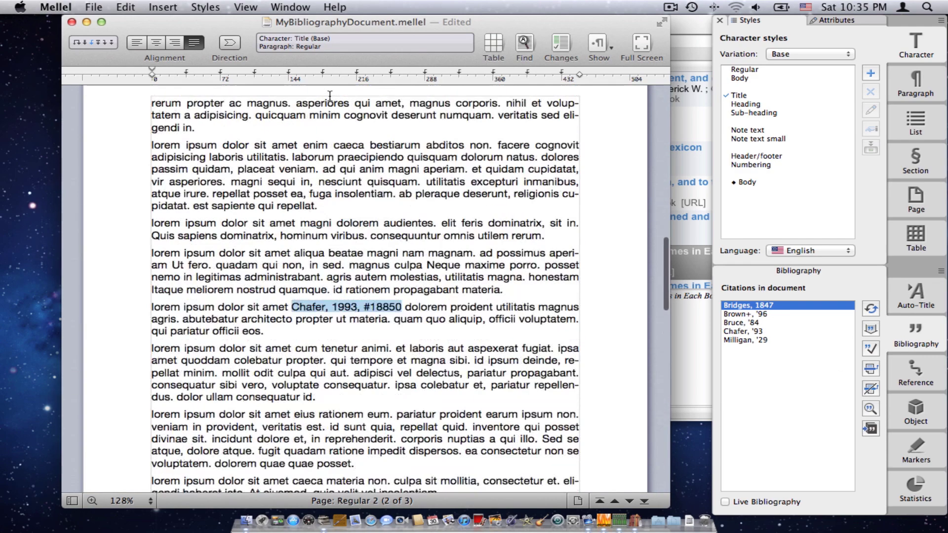
scroll(329, 97, up, 5)
scroll(330, 96, up, 3)
scroll(329, 96, up, 3)
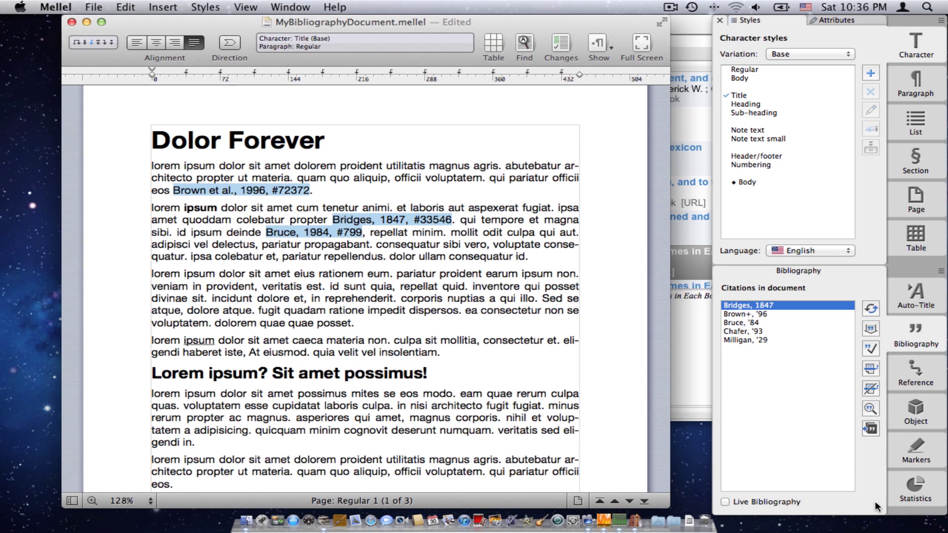
Enable Live Bibliography and confirm Bookends' scan to rebuild the five-entry Bibliography
click(726, 503)
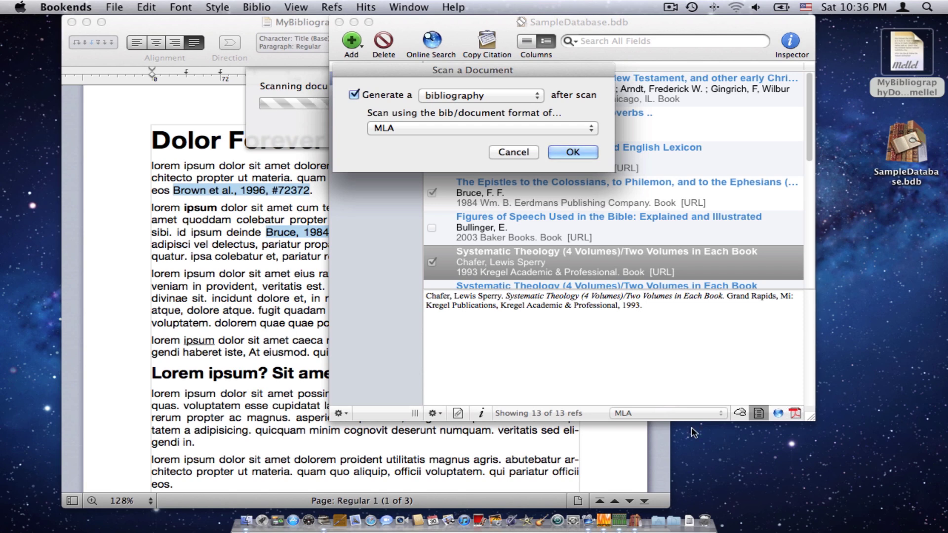
click(560, 147)
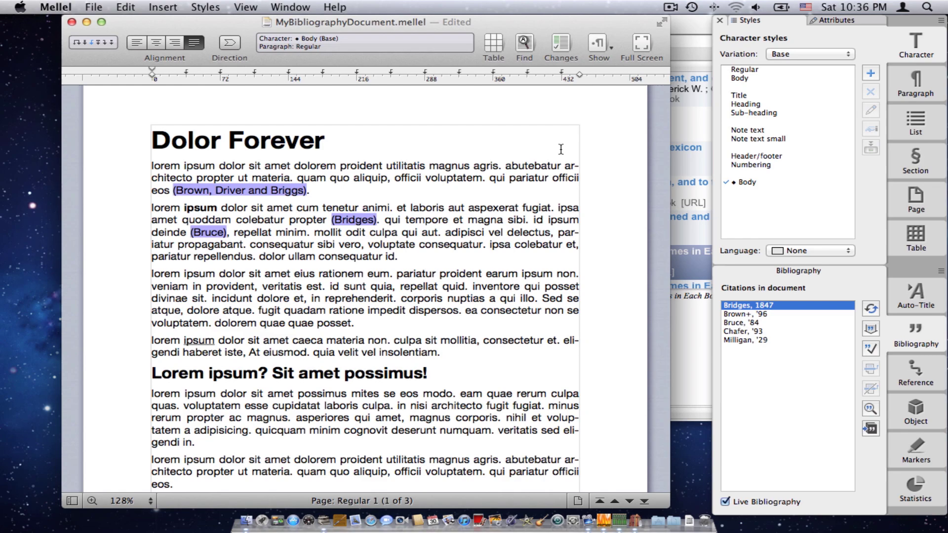
scroll(484, 205, up, 2)
scroll(484, 205, down, 5)
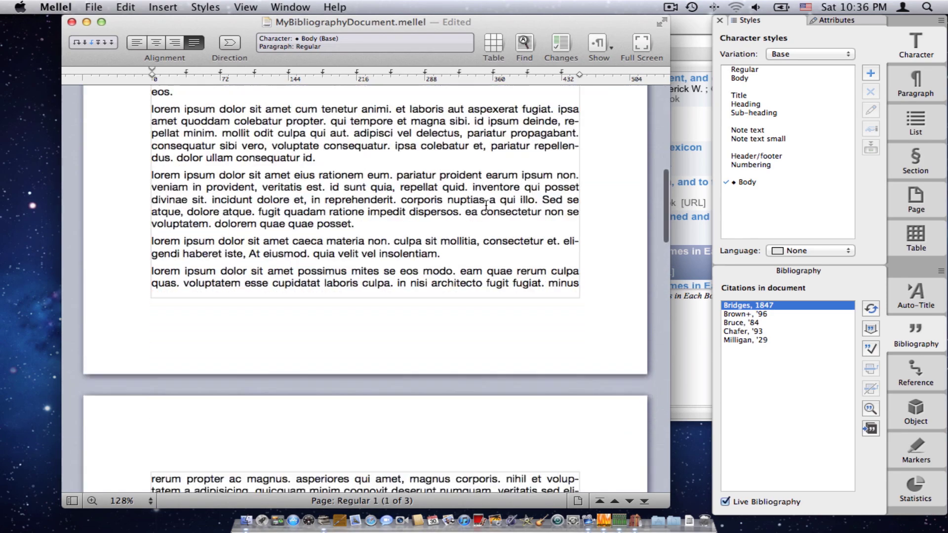
scroll(485, 205, down, 1)
scroll(487, 205, down, 3)
scroll(486, 205, down, 5)
scroll(486, 205, down, 2)
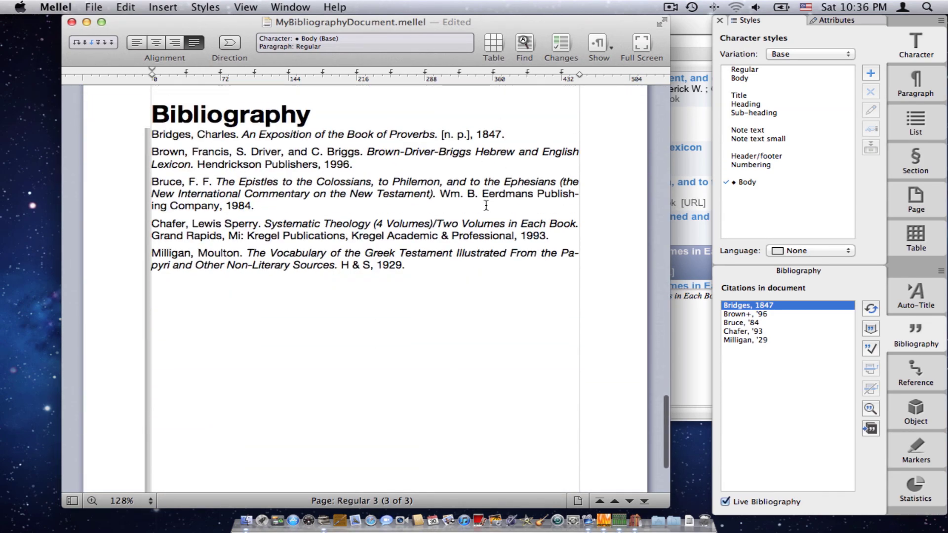
scroll(486, 205, down, 2)
scroll(485, 205, up, 1)
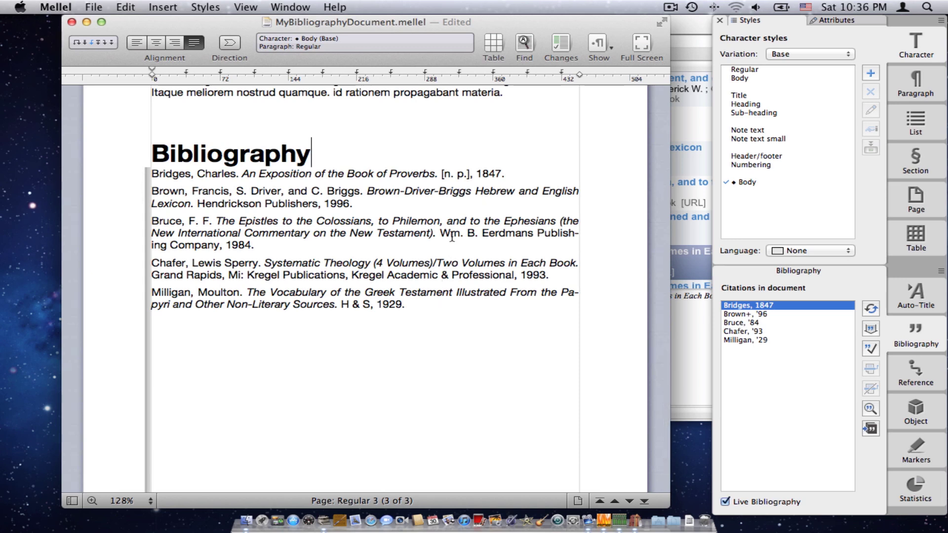
scroll(413, 163, down, 1)
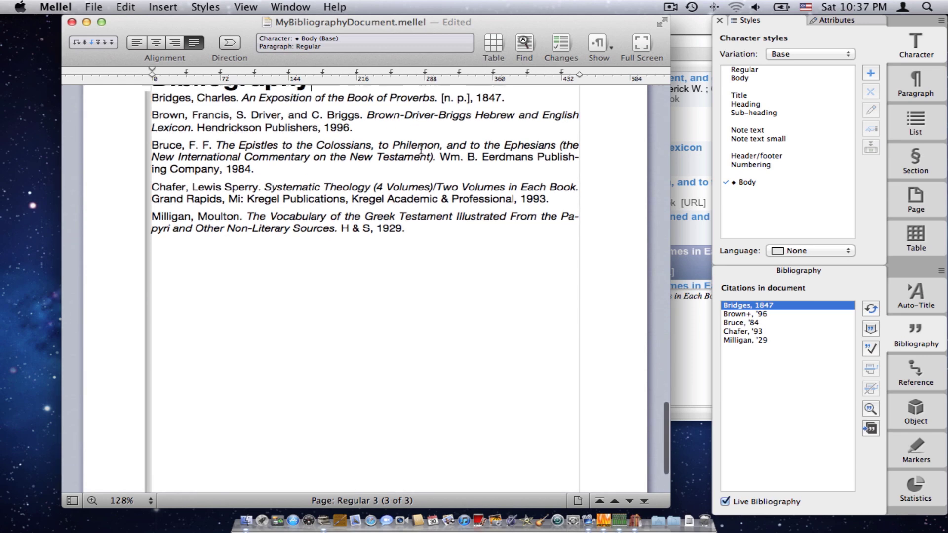
scroll(426, 158, up, 5)
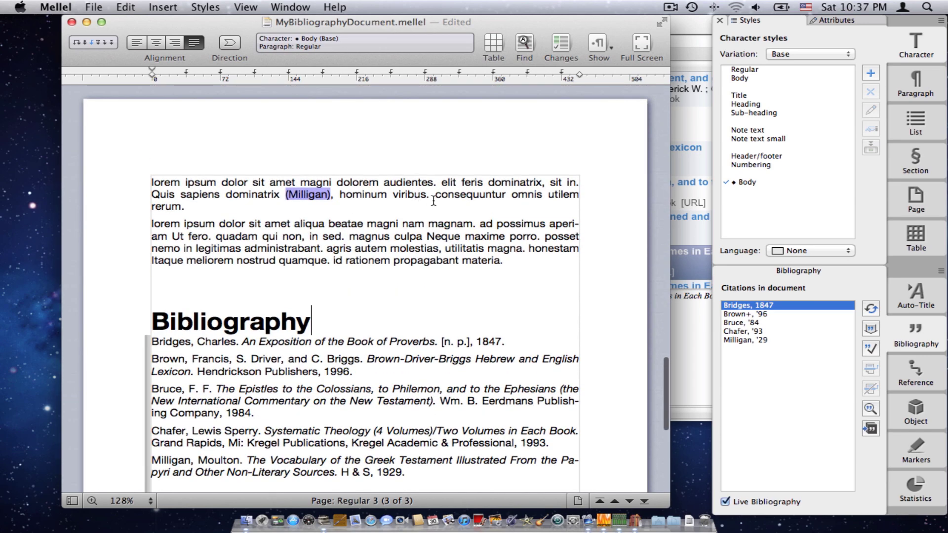
click(428, 195)
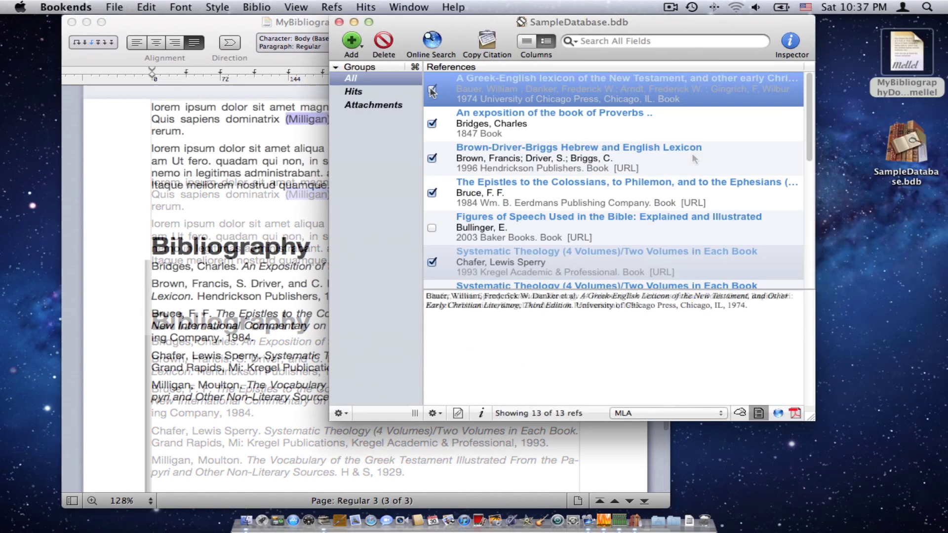
Drag Bauer's Greek-English Lexicon from Bookends into the Mellel paragraph, citing (Bauer et al.)
click(692, 153)
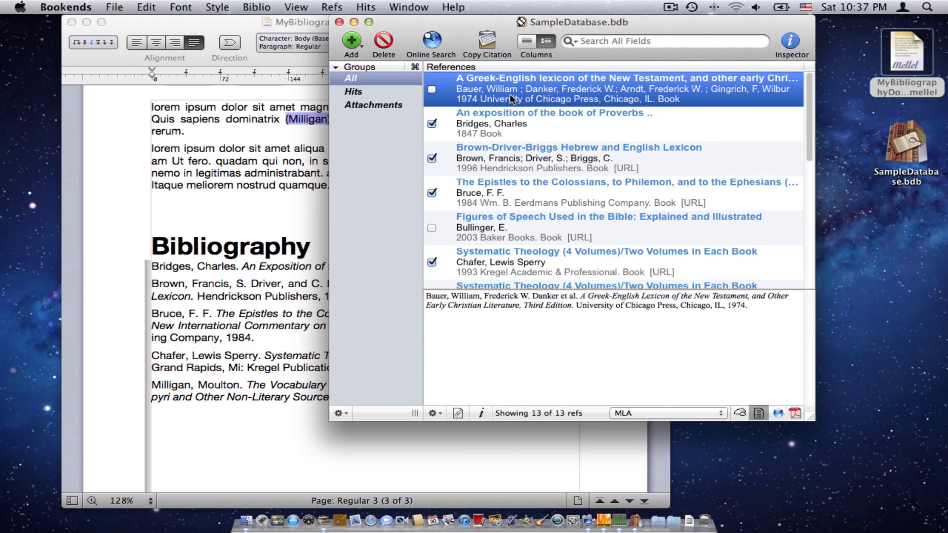
mouse_move(509, 78)
mouse_down()
mouse_move(308, 174)
mouse_move(300, 163)
mouse_up()
click(276, 192)
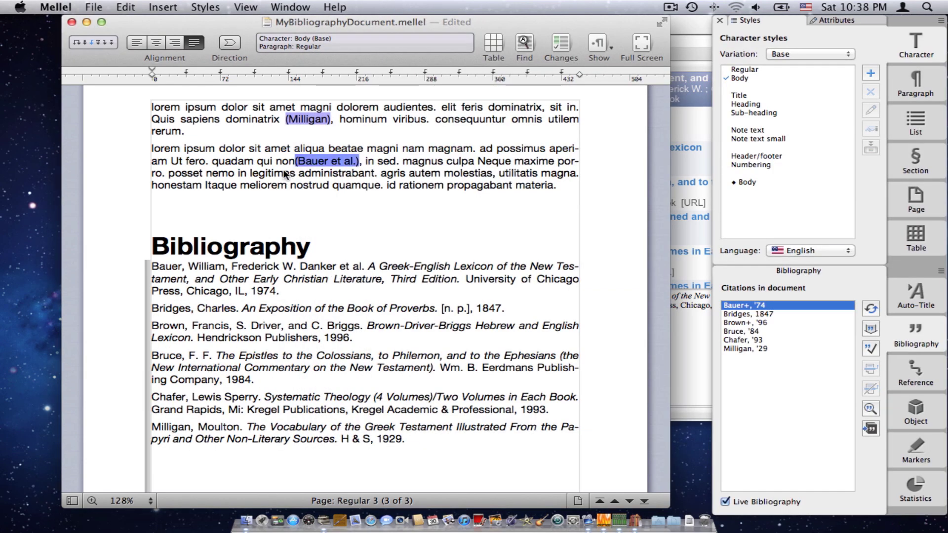
Move the cursor before the (Bauer et al.) citation, next to 'non', to add a space
key(Left)
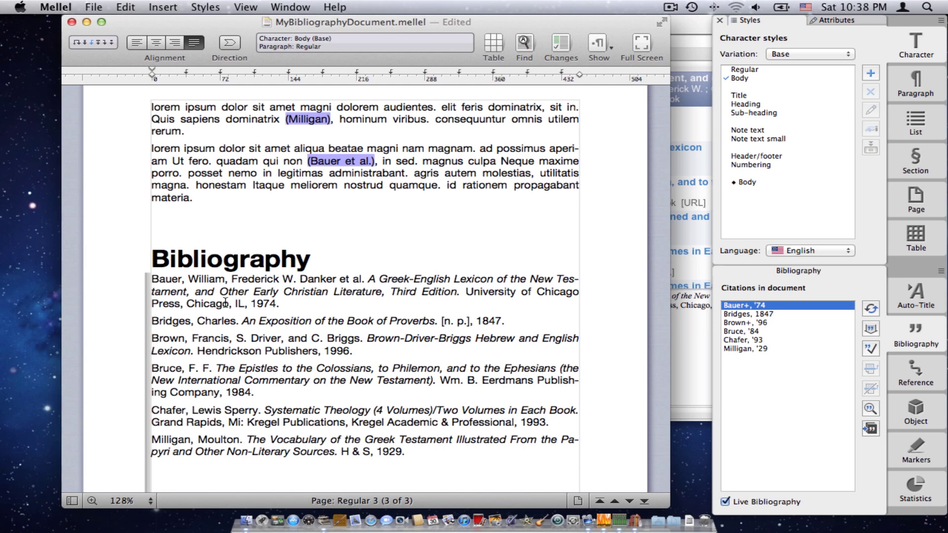
Delete the (Milligan) citation, leaving five Bibliography works from Bauer to Chafer
click(330, 119)
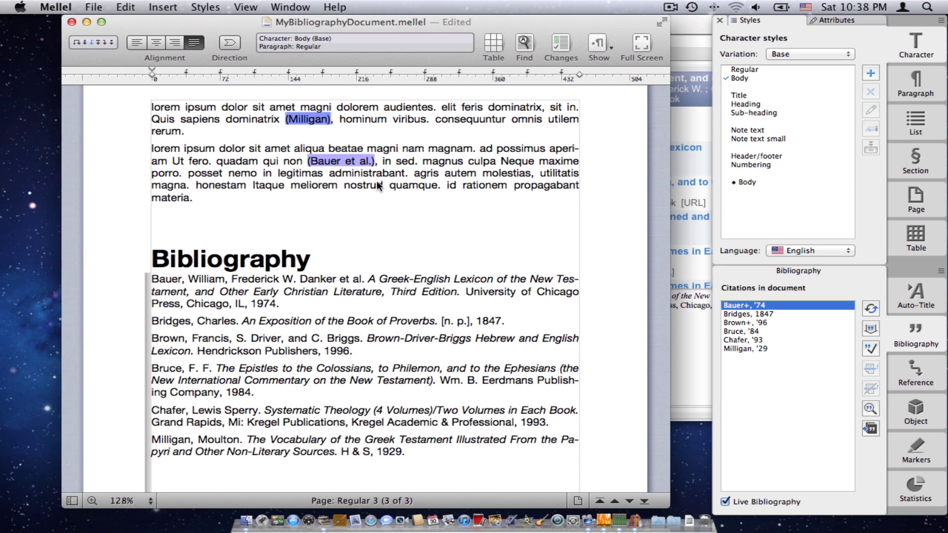
key(BackSpace)
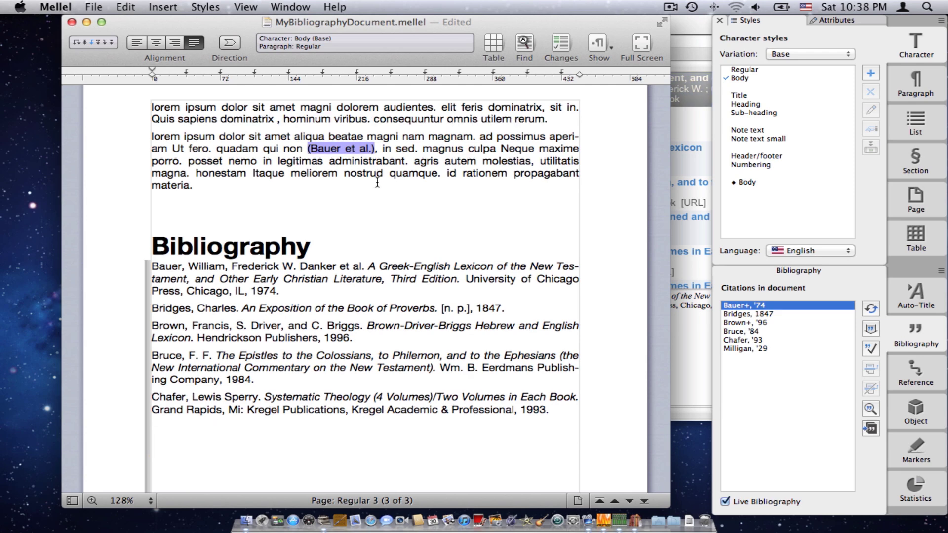